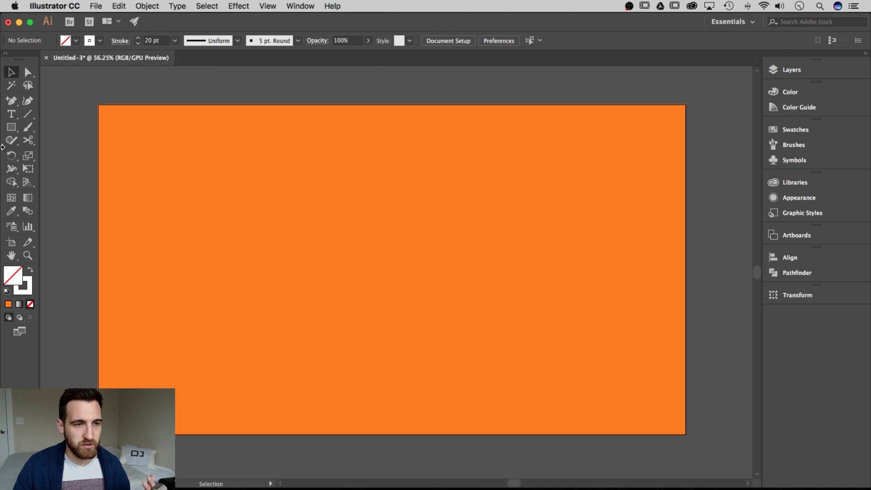
Step: Draw a white-outlined square on the left of the orange artboard with the Rectangle tool and select it
click(12, 129)
mouse_move(215, 199)
mouse_down()
mouse_move(246, 213)
mouse_move(313, 275)
mouse_up()
key(v)
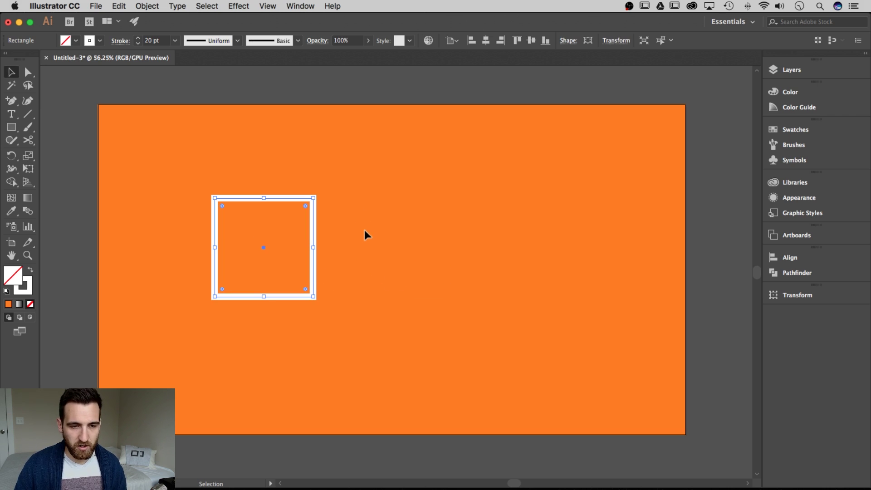
click(358, 240)
click(313, 245)
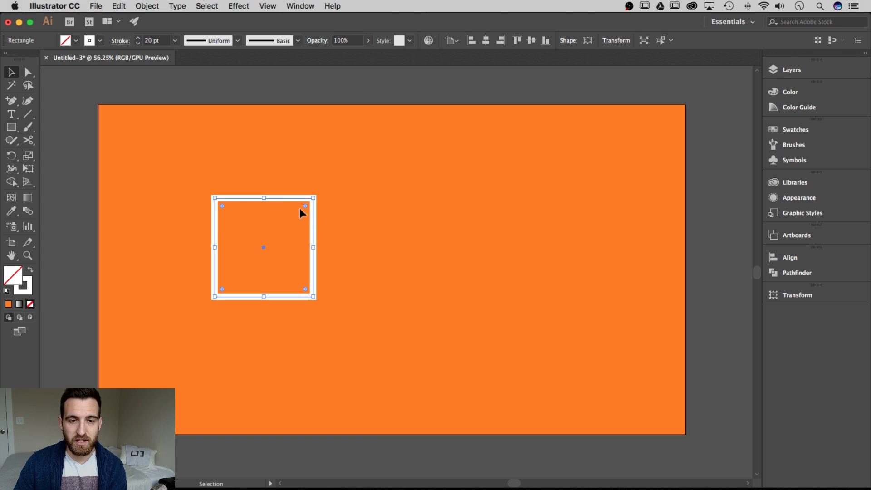
Step: Test rounding all corners, then only the top-right corner, undoing both back to sharp corners
drag(306, 205, 280, 228)
key(super+z)
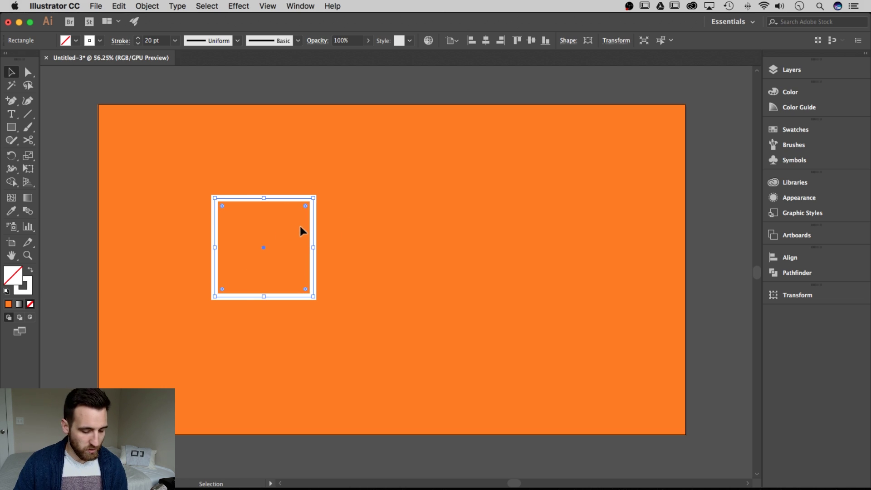
key(a)
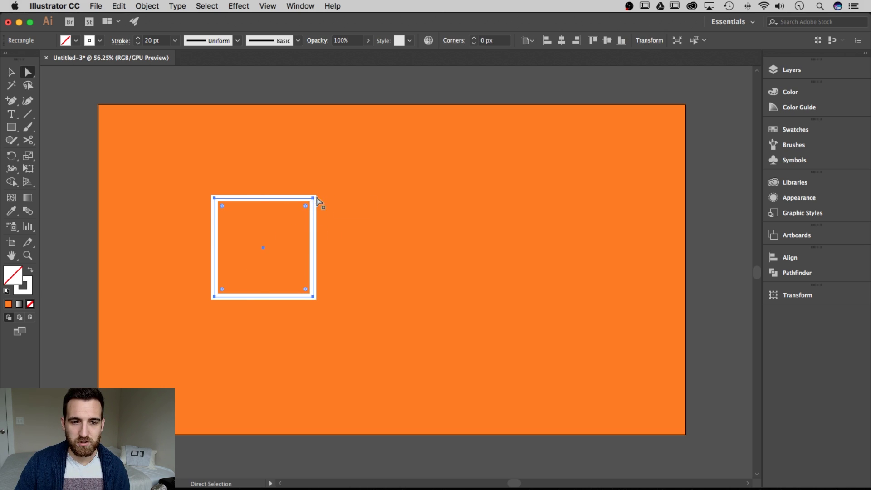
click(313, 198)
drag(305, 206, 284, 225)
key(super+z)
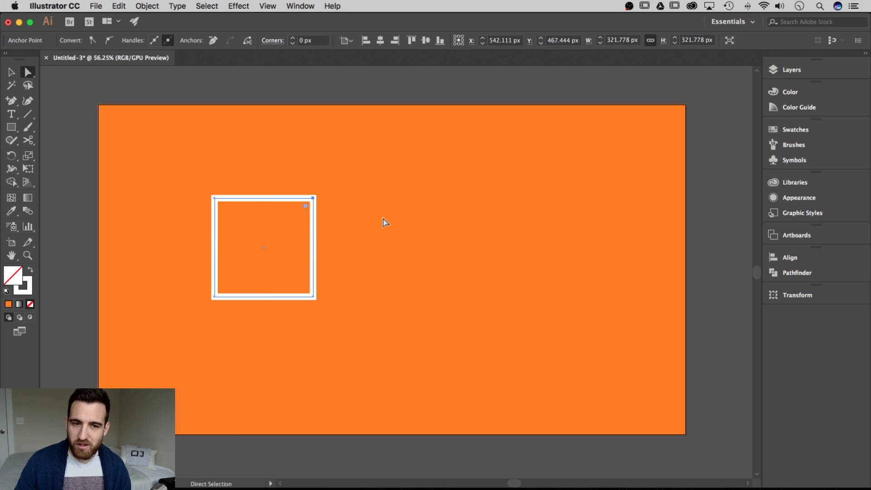
key(v)
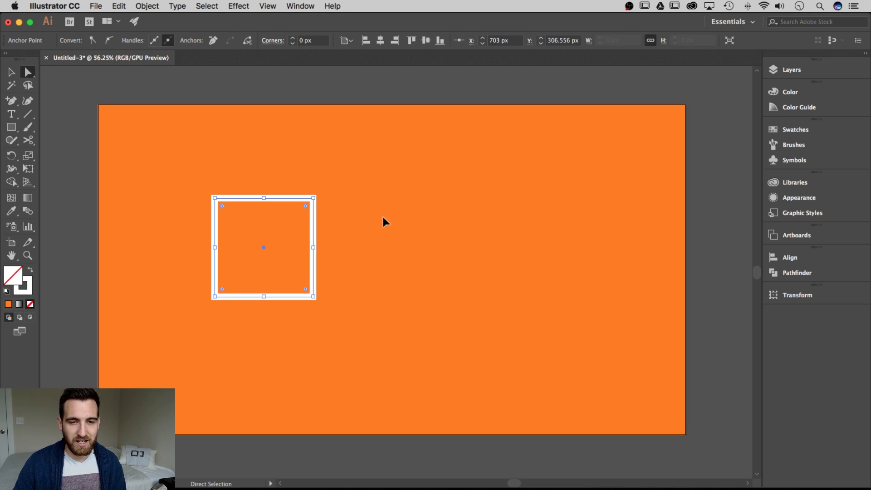
click(382, 217)
click(290, 246)
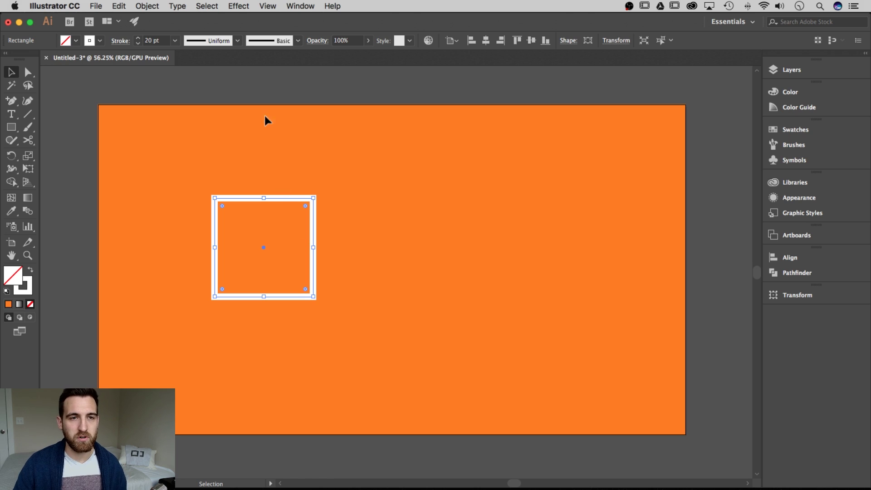
Step: Turn on View > Hide Corner Widget so the square shows no corner widgets
click(267, 6)
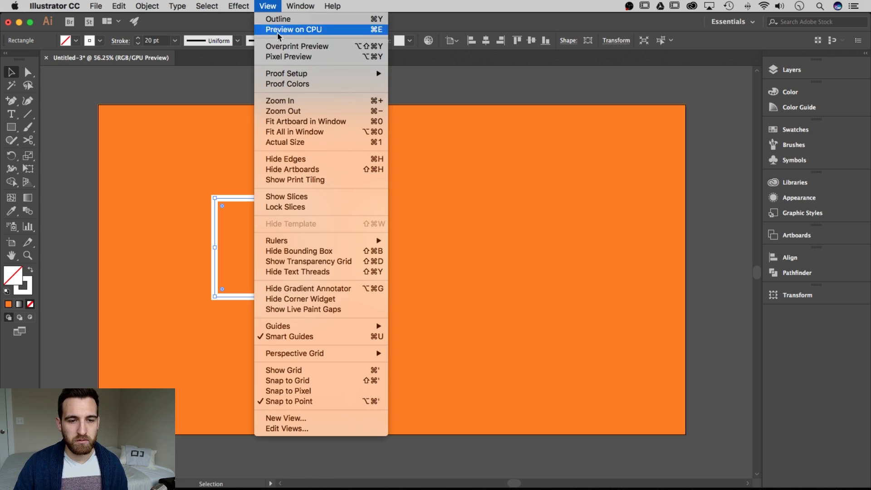
click(311, 303)
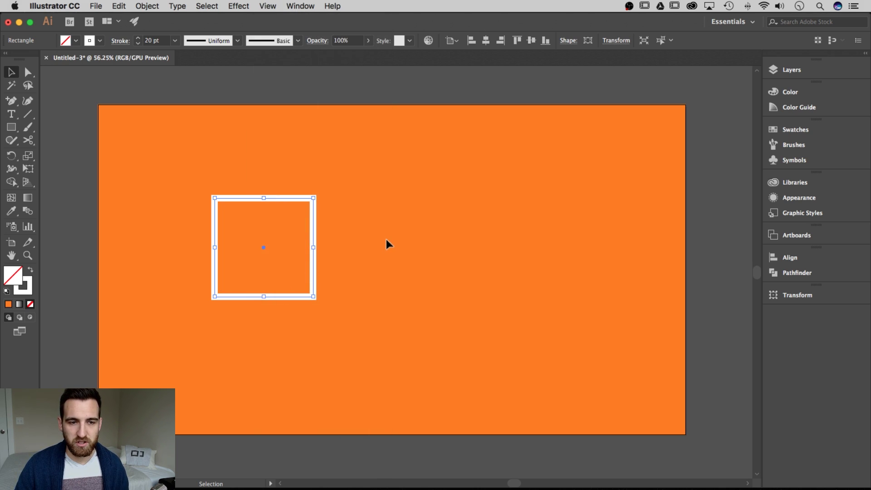
click(351, 229)
click(311, 230)
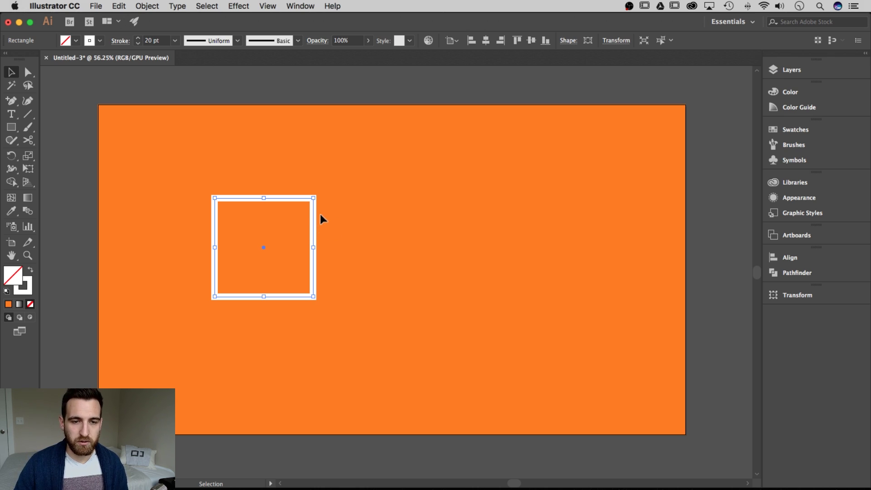
click(321, 215)
Step: Alt-drag a copy of the square to the right and apply Stylize > Round Corners at 100 px
click(314, 212)
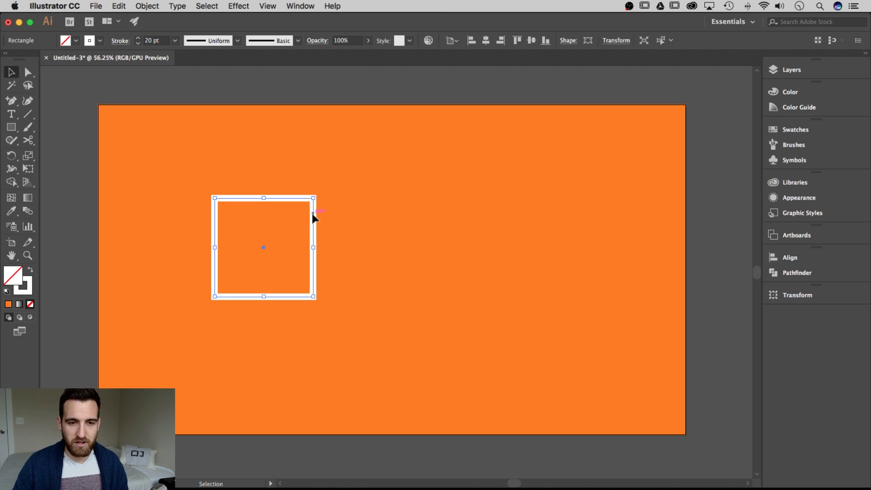
drag(313, 217, 508, 217)
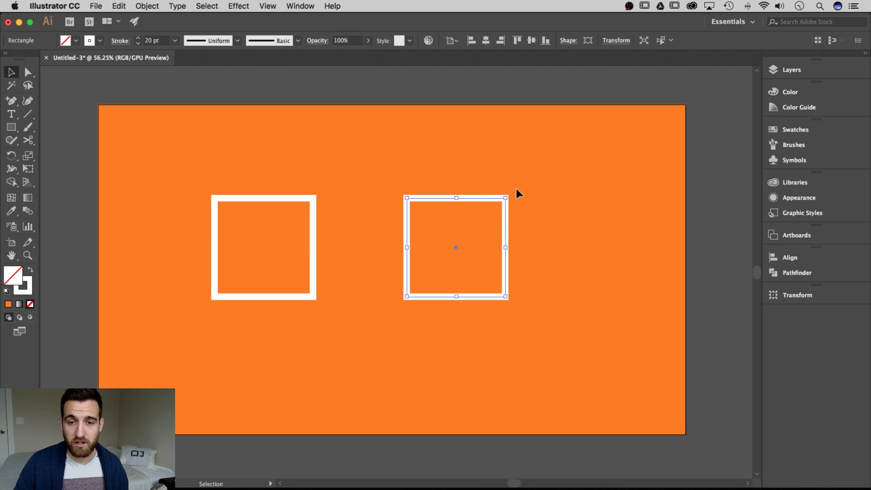
click(238, 5)
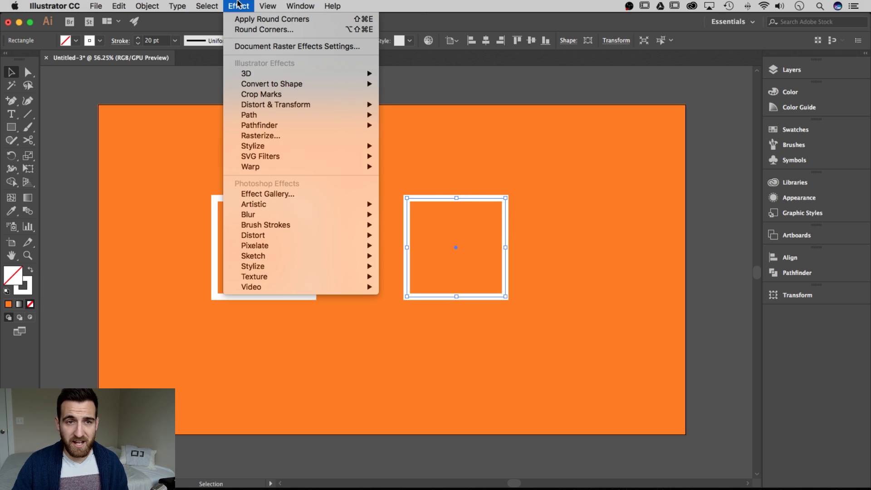
mouse_move(266, 146)
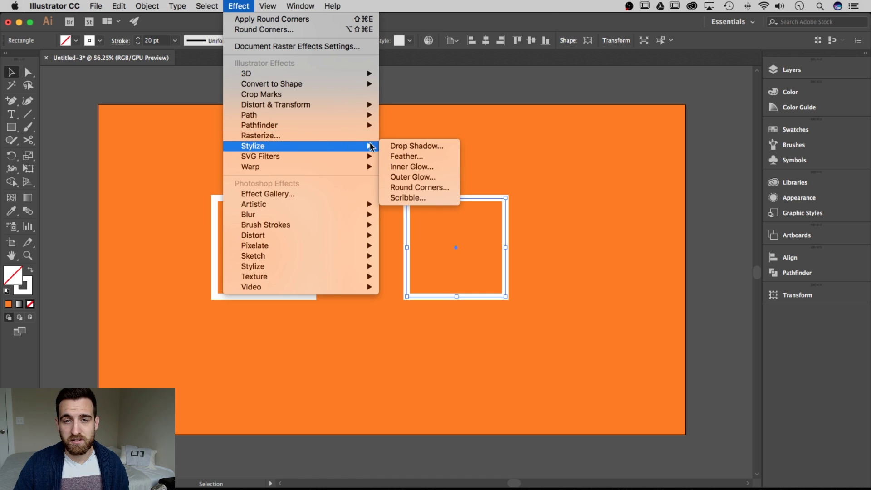
click(410, 187)
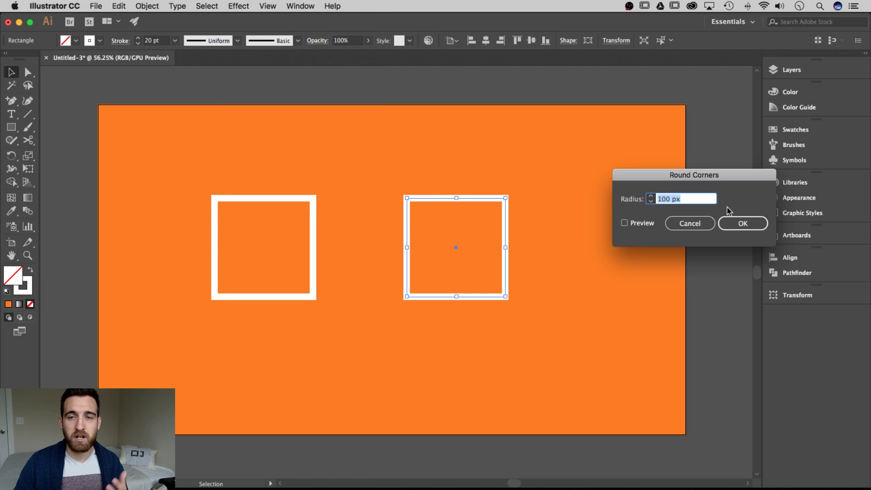
drag(690, 175, 627, 154)
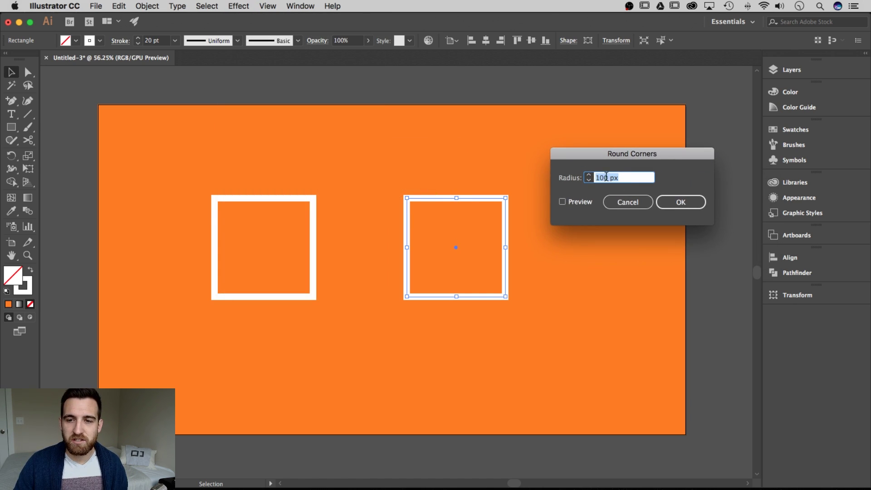
click(570, 204)
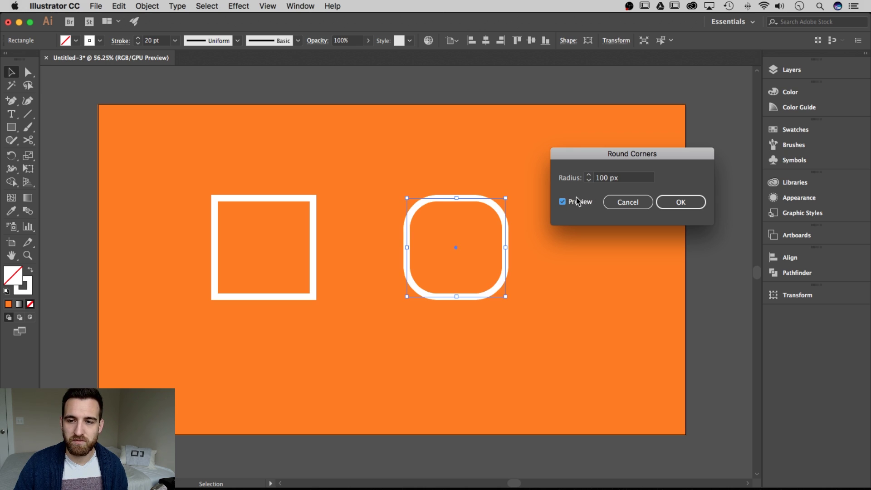
click(679, 203)
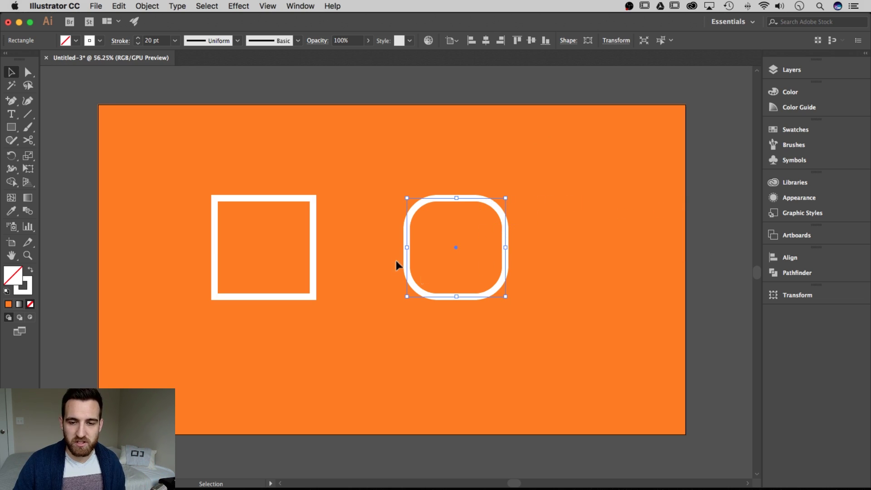
click(538, 200)
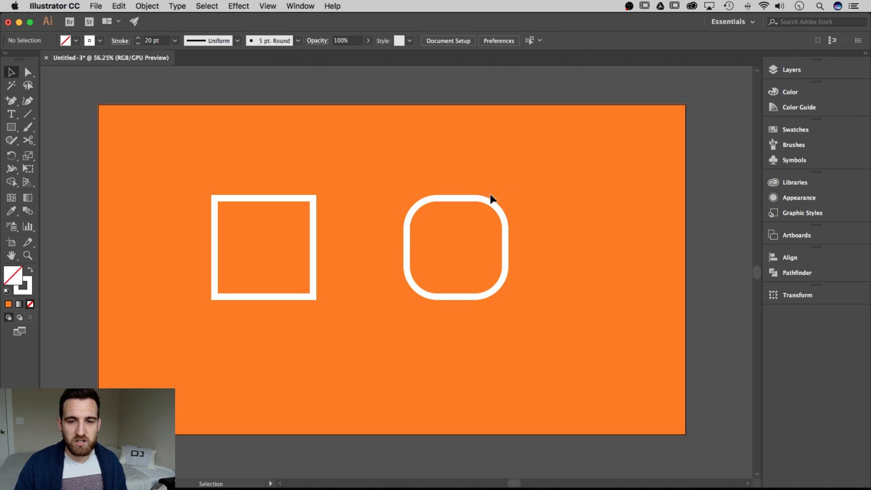
click(471, 199)
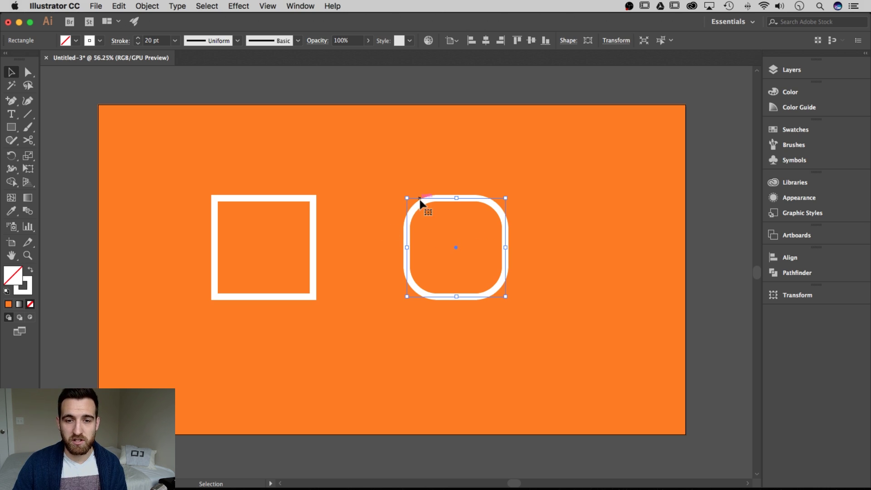
key(c)
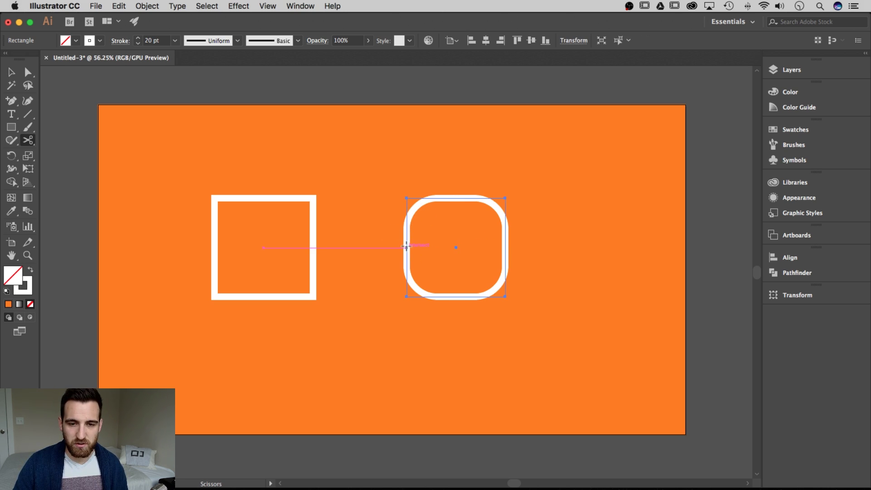
click(407, 248)
click(456, 198)
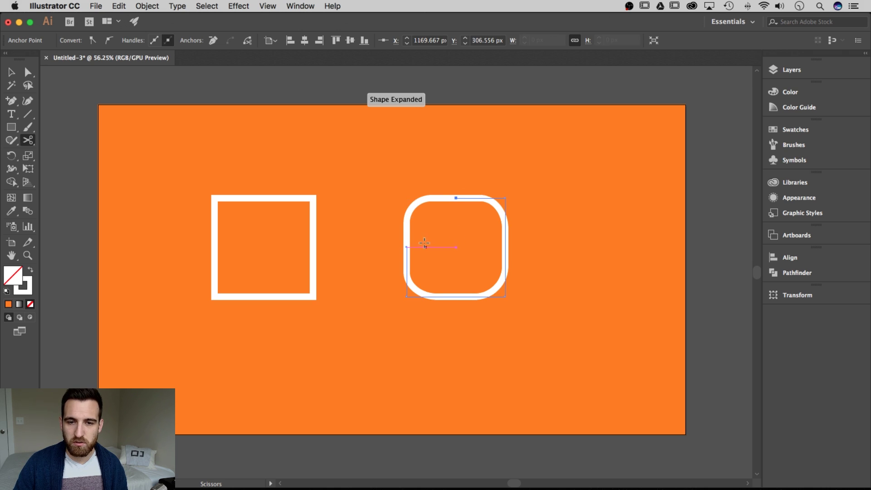
key(v)
click(548, 228)
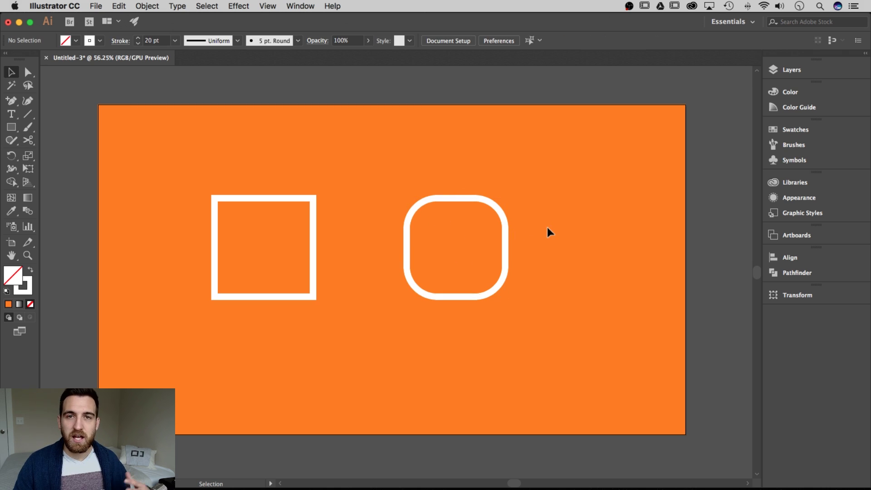
click(505, 248)
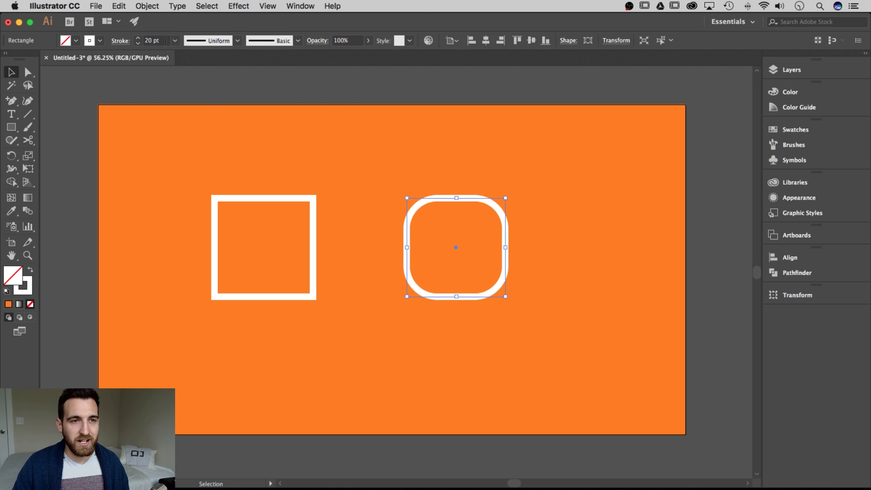
Step: Expand the copy's Round Corners appearance into real paths and select a top-right corner anchor
click(147, 6)
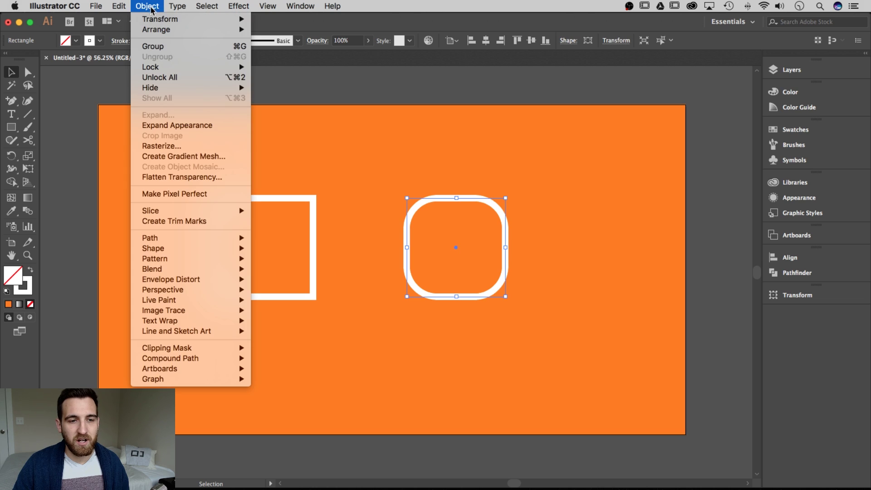
click(167, 124)
click(481, 183)
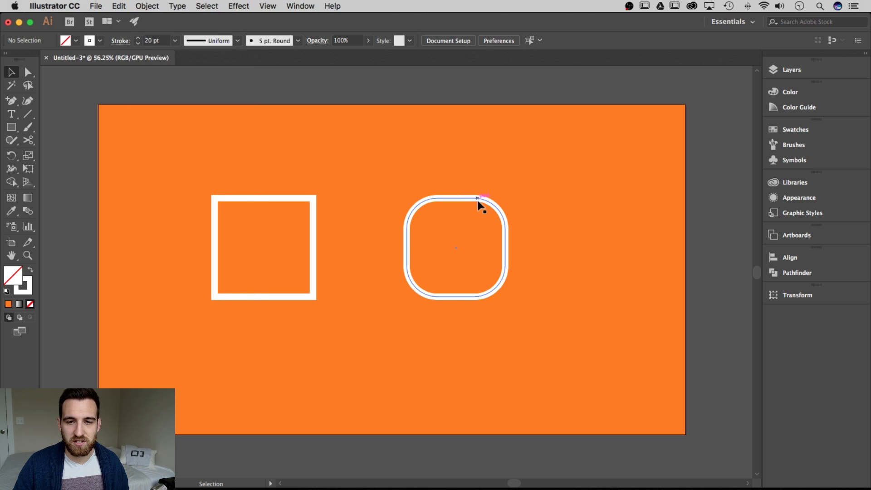
click(475, 201)
click(561, 205)
key(a)
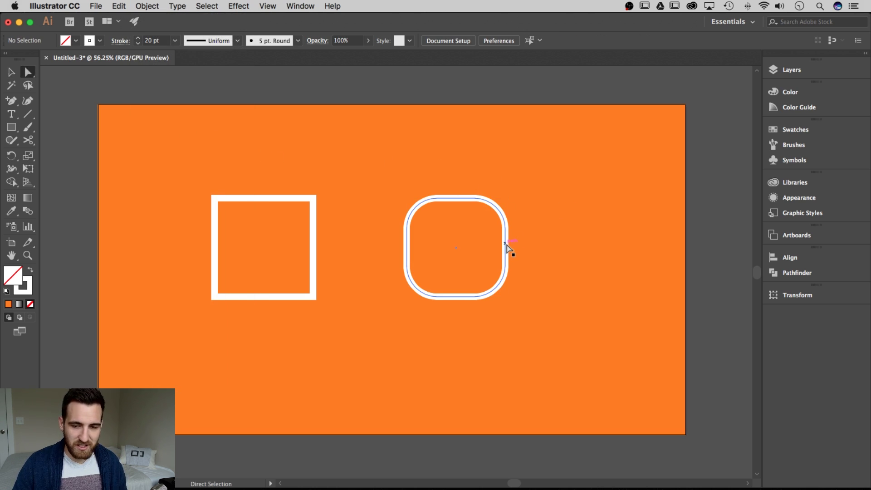
click(507, 247)
click(505, 229)
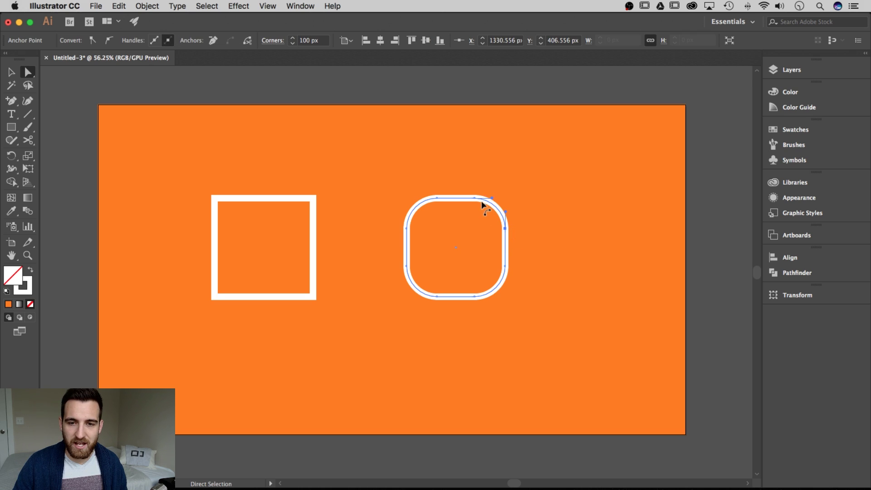
Step: Select the whole rounded square and switch to the Scissors tool
click(474, 197)
click(436, 202)
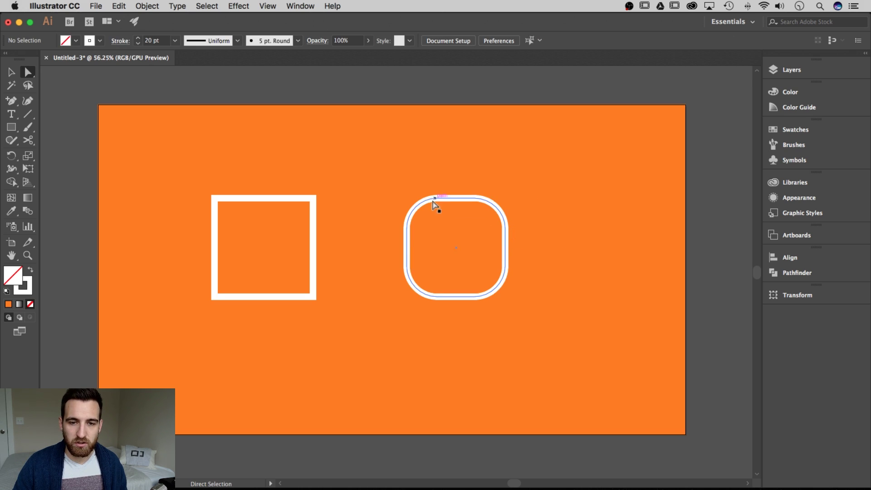
key(v)
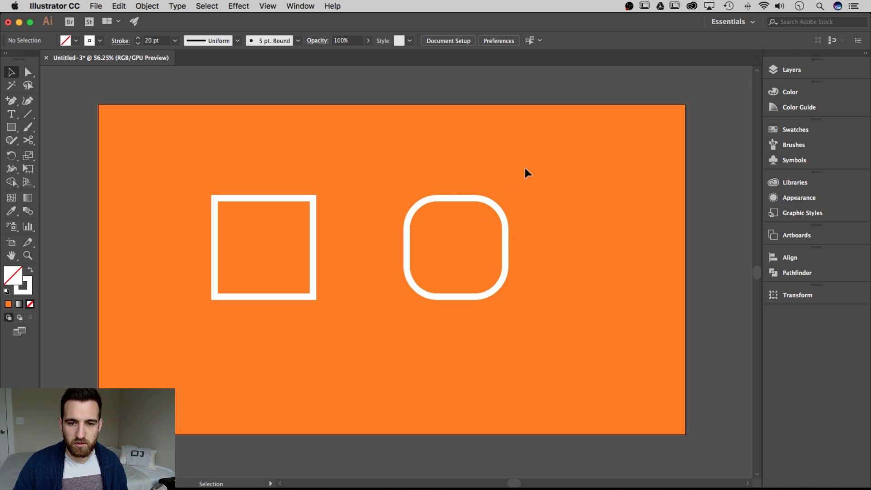
click(505, 241)
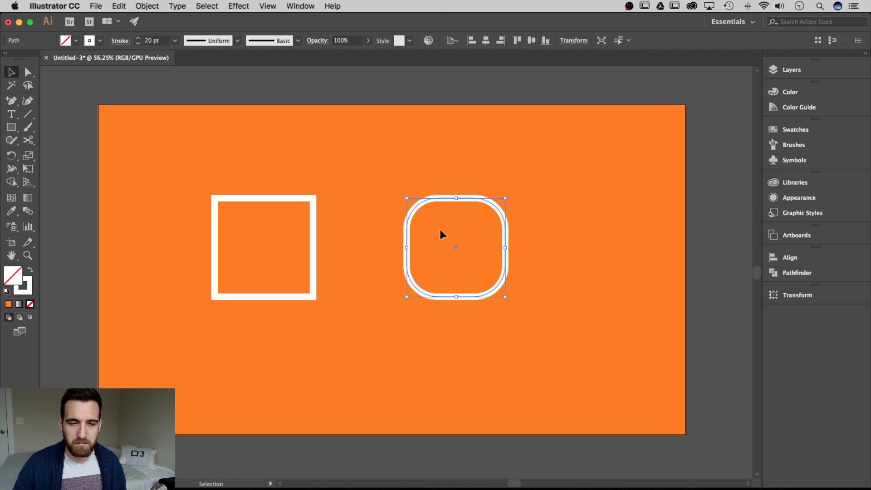
click(27, 140)
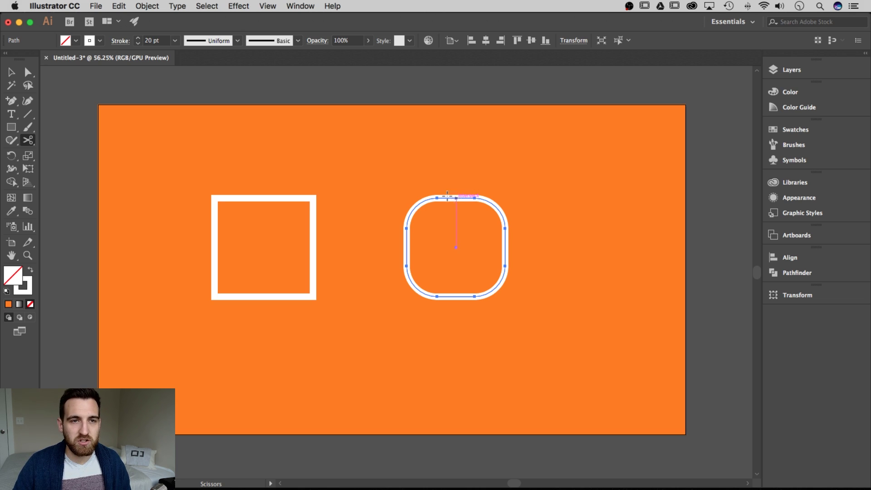
Step: Cut the rounded square's outline at the midpoints of its top, left, bottom and right edges
click(266, 6)
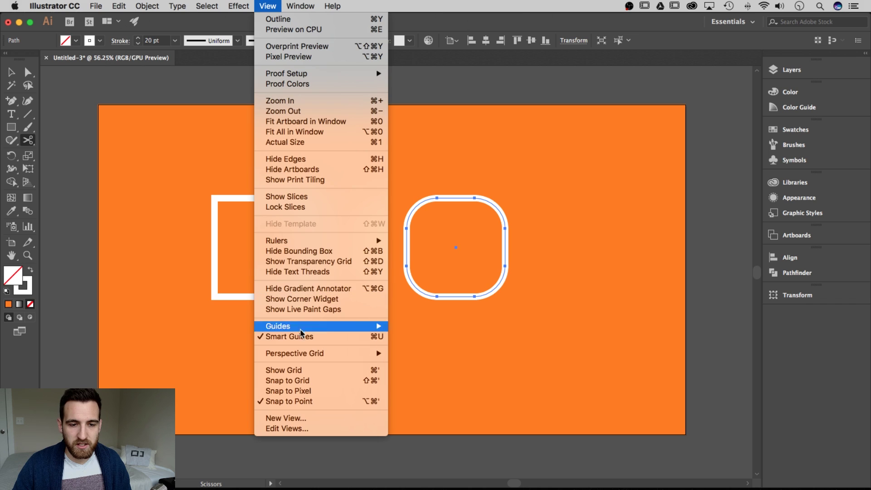
click(459, 198)
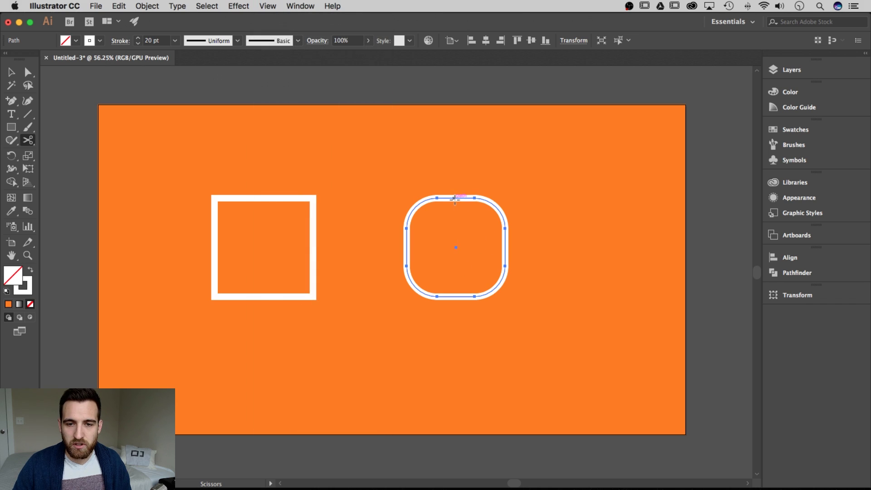
click(456, 198)
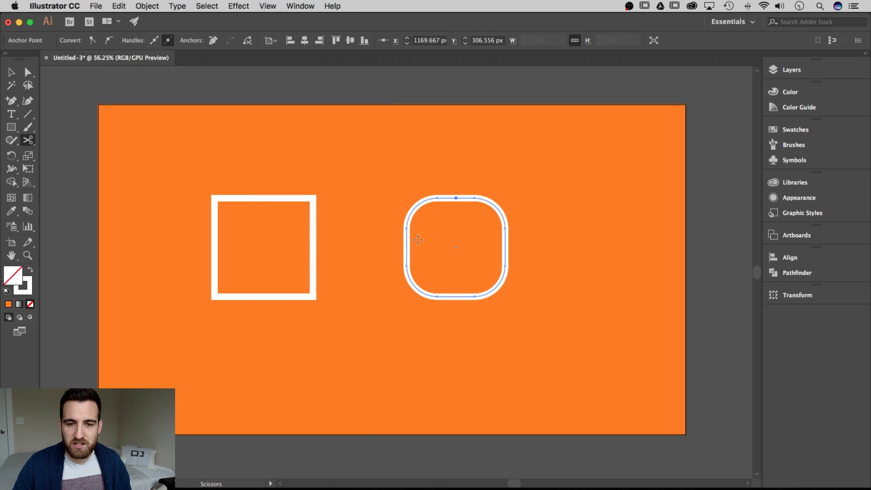
click(407, 247)
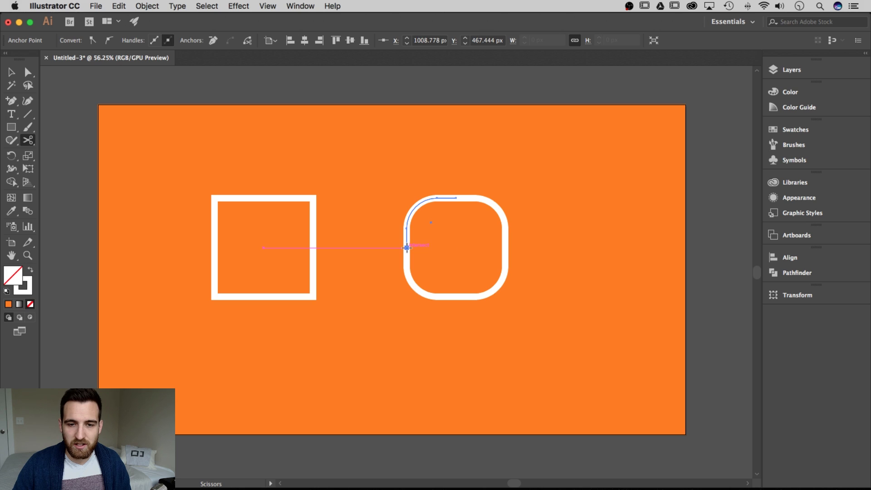
click(456, 297)
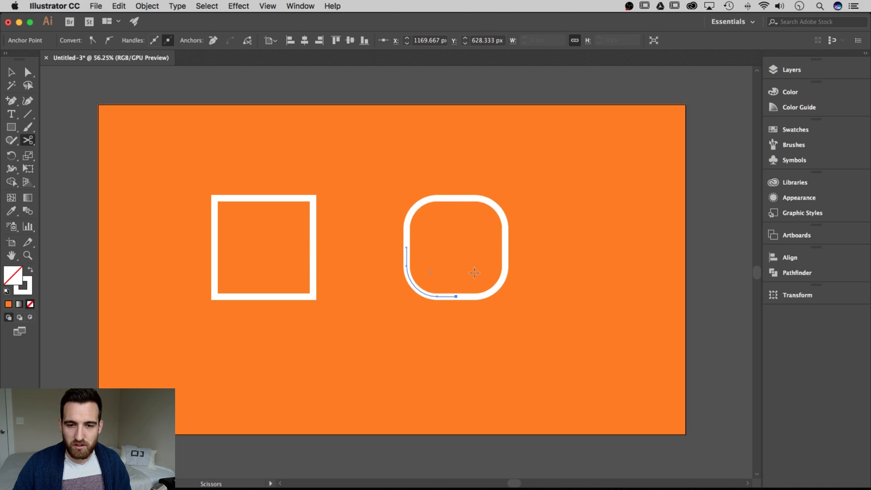
click(505, 248)
key(v)
click(543, 218)
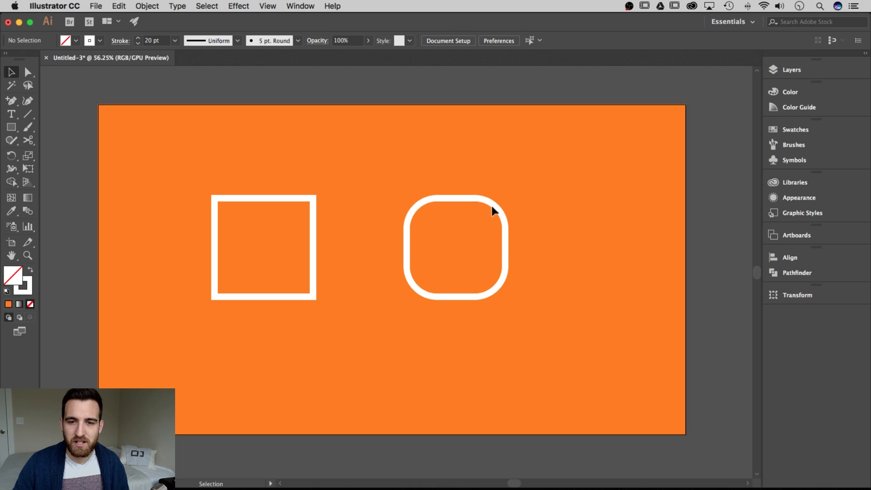
Step: Drag each of the four corner arcs diagonally outward to open gaps between them
drag(493, 203, 510, 186)
drag(443, 199, 436, 184)
drag(410, 284, 405, 289)
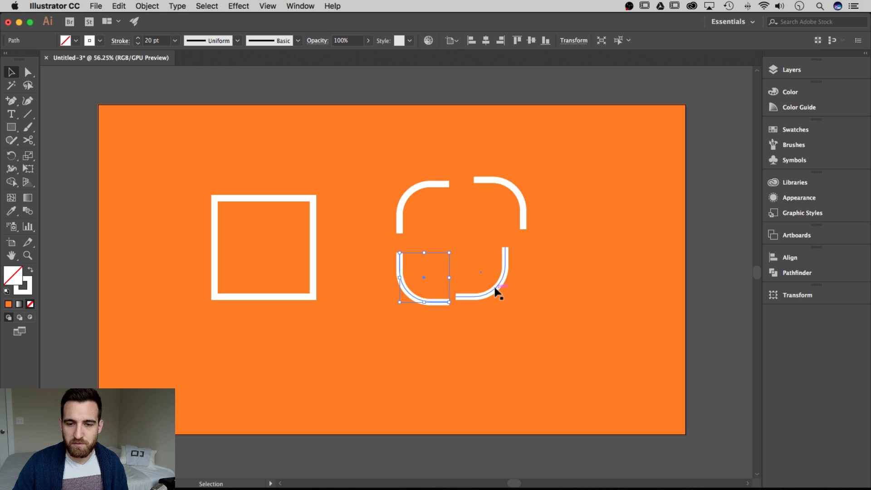
drag(496, 291, 502, 294)
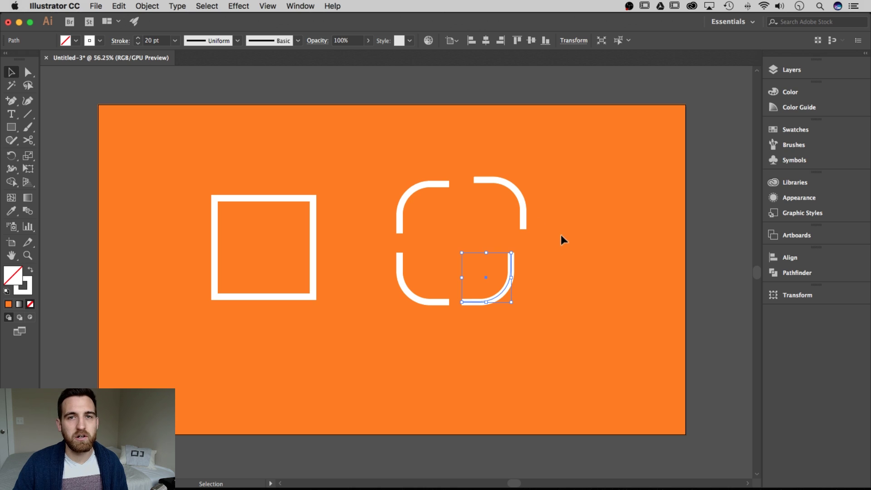
click(570, 248)
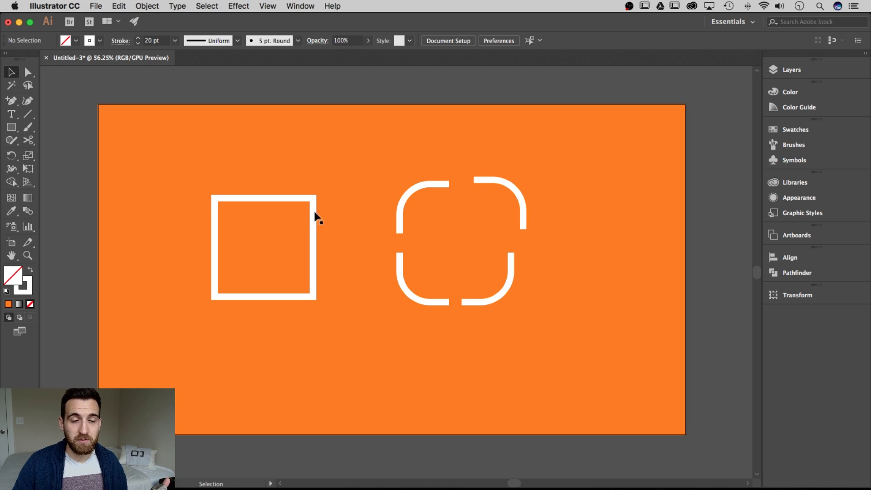
Step: Cut the plain square at its left and right edge midpoints and delete the top half
click(273, 199)
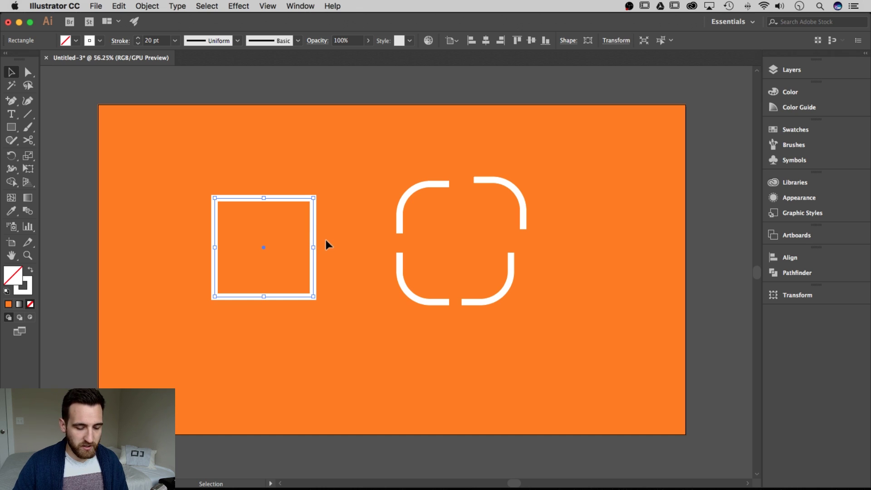
click(29, 141)
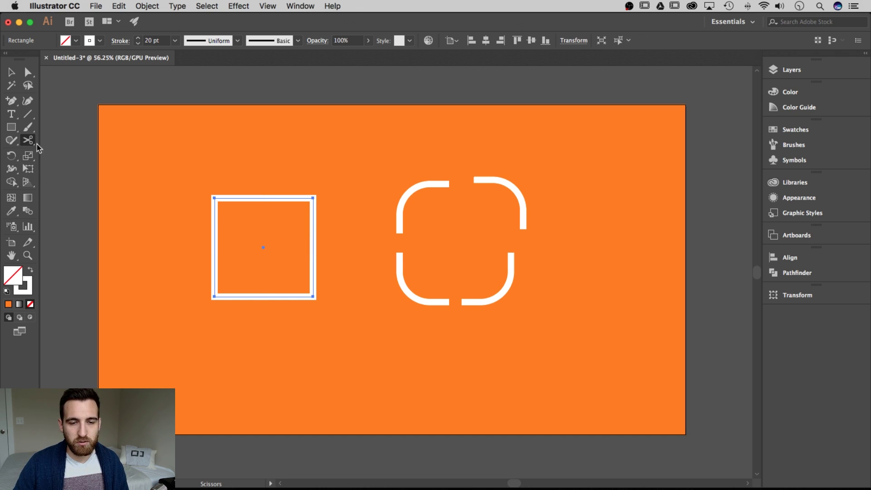
click(313, 247)
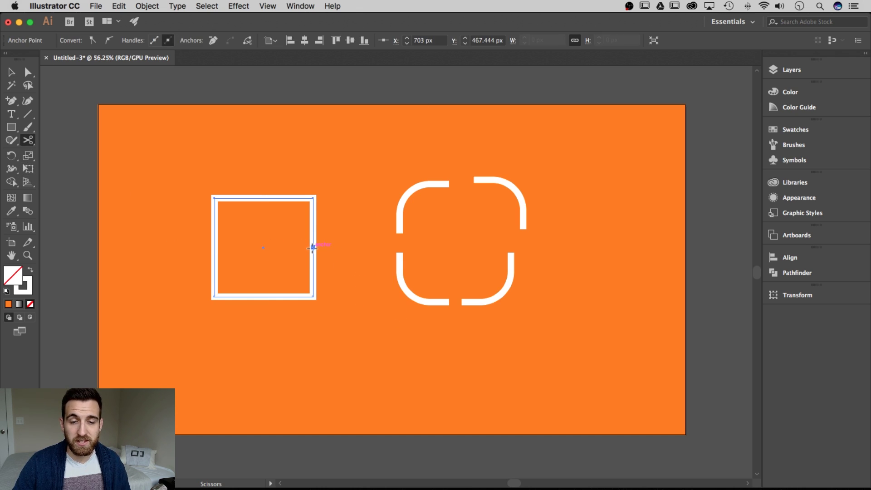
click(215, 247)
key(v)
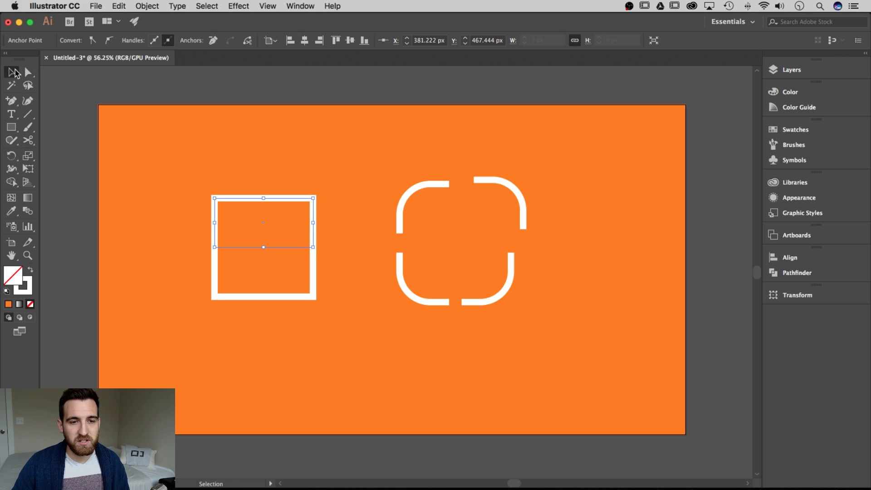
click(286, 198)
key(Delete)
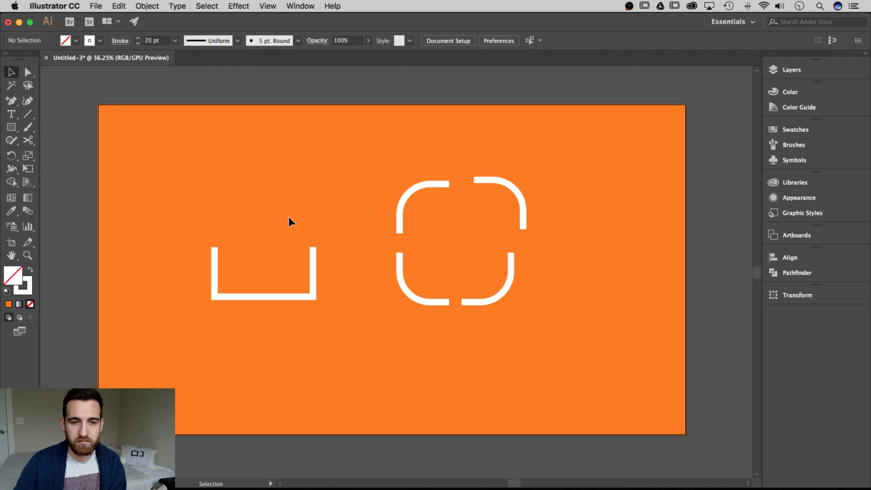
Step: Move the top-left and top-right rounded arcs onto the bracket's left and right ends
drag(427, 183, 243, 198)
drag(522, 192, 308, 209)
click(355, 245)
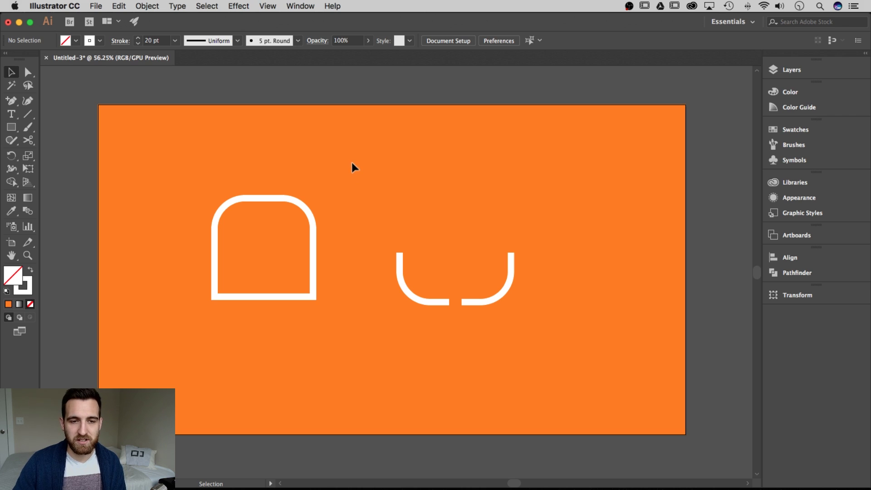
Step: Join the arcs and bracket with Object > Path > Join, then nudge the arch up and right
drag(332, 181, 198, 312)
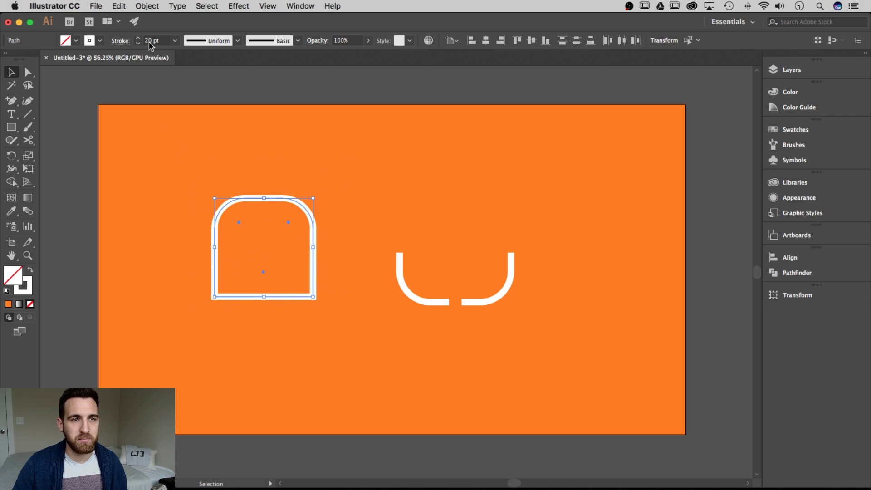
click(147, 6)
mouse_move(216, 241)
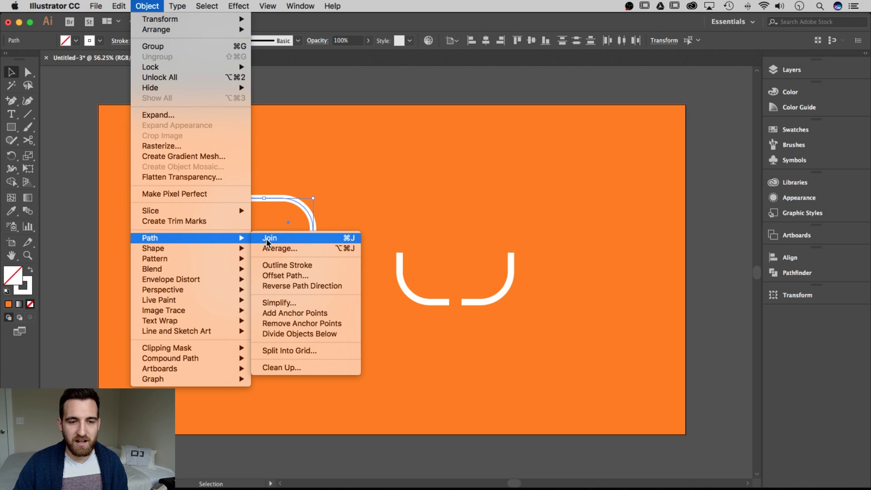
click(269, 239)
click(329, 249)
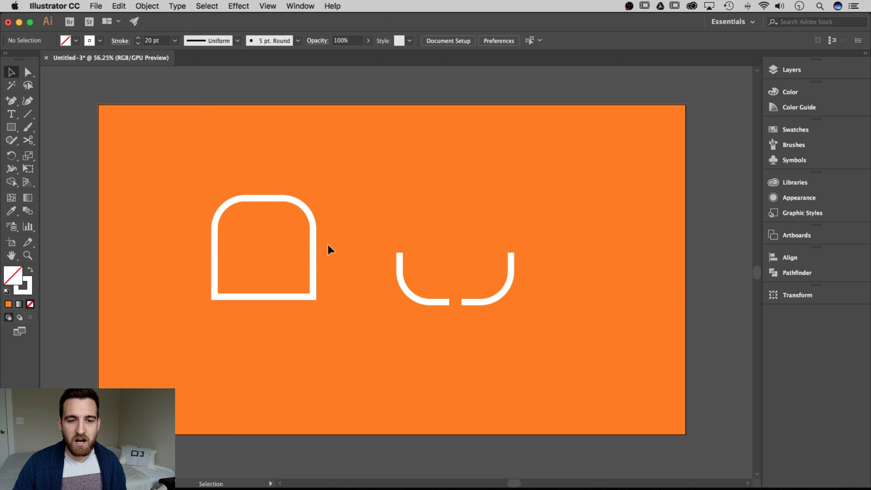
drag(311, 275, 329, 265)
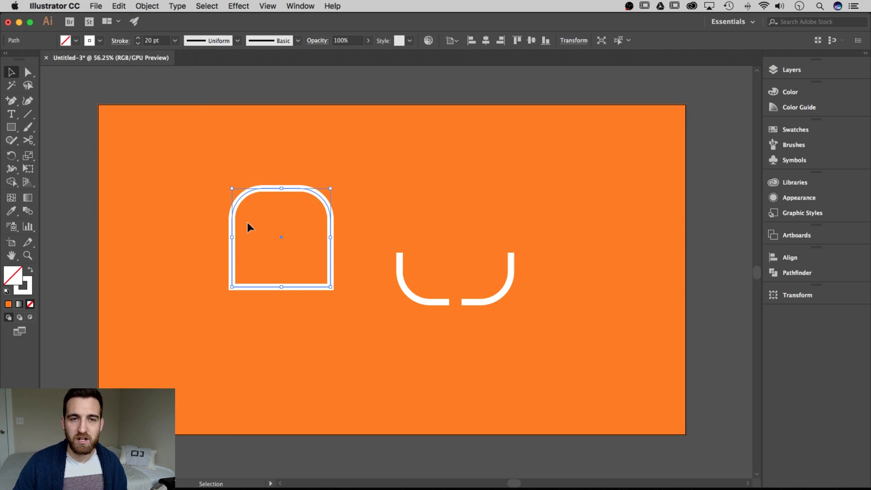
Step: Marquee-select the arch's top anchors with Direct Selection and drag them upward to stretch it
click(342, 248)
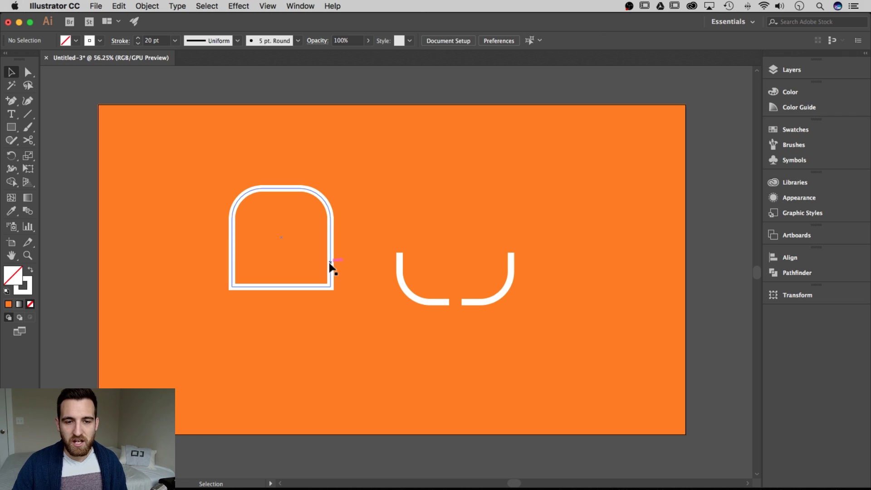
click(330, 266)
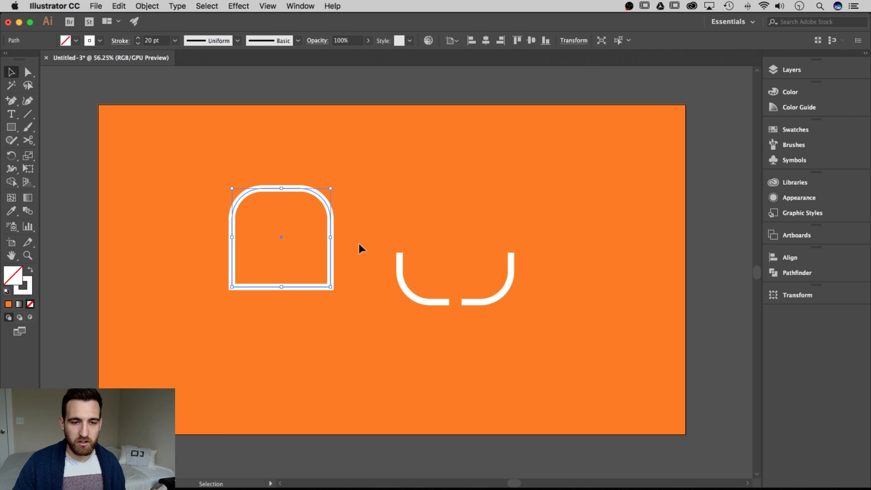
key(a)
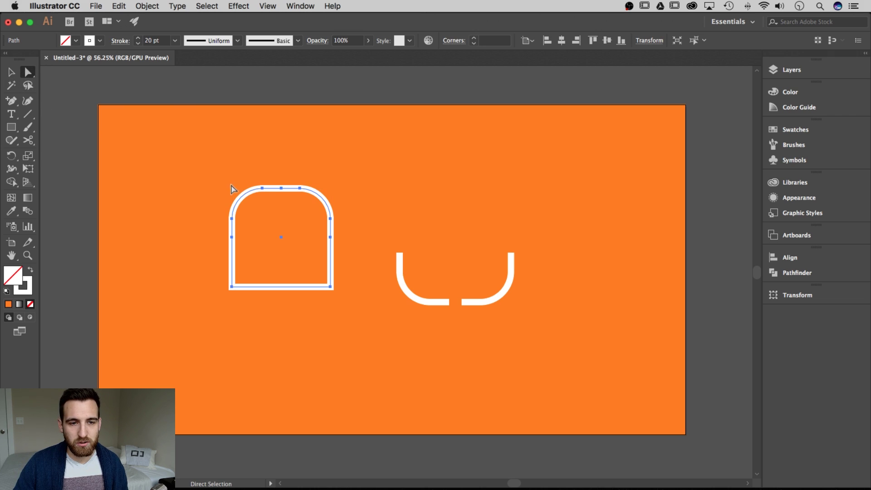
drag(352, 247, 313, 134)
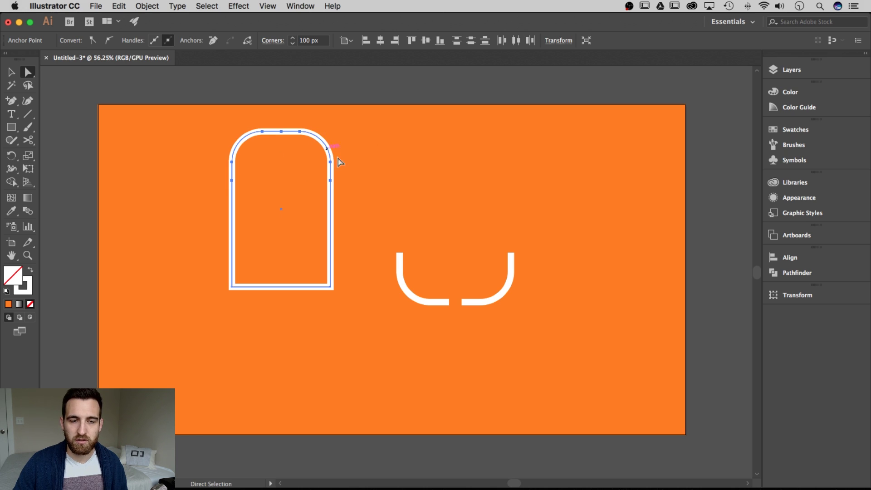
key(v)
click(393, 202)
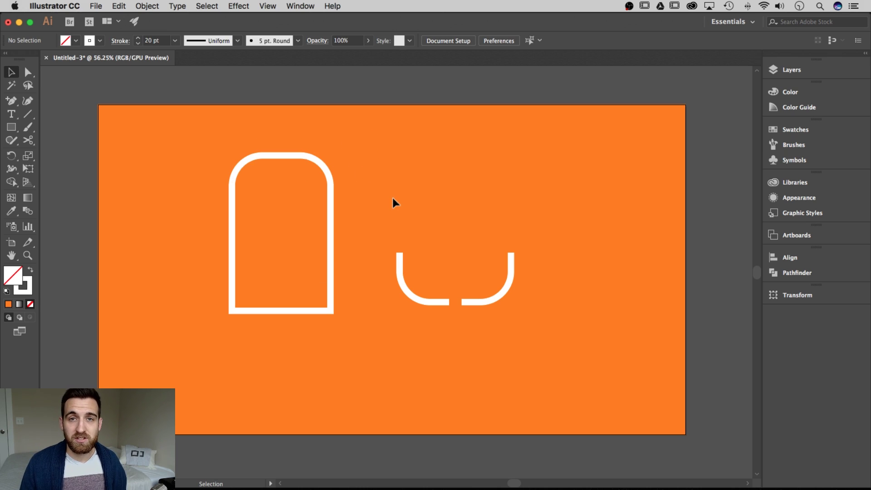